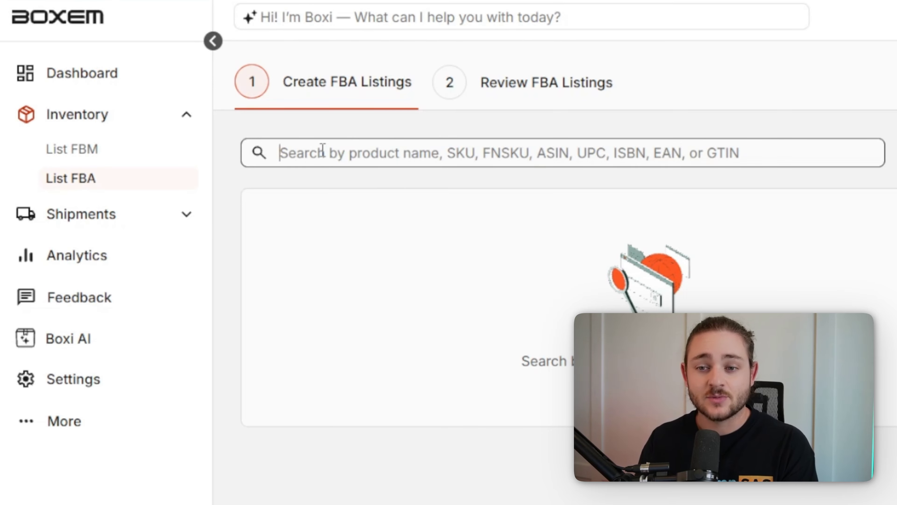
- Search for stafford and start a new SKU for the white X-Large 4-pack crew neck T-shirt with a $15 buy cost
{"action": "type", "text": "stafford"}
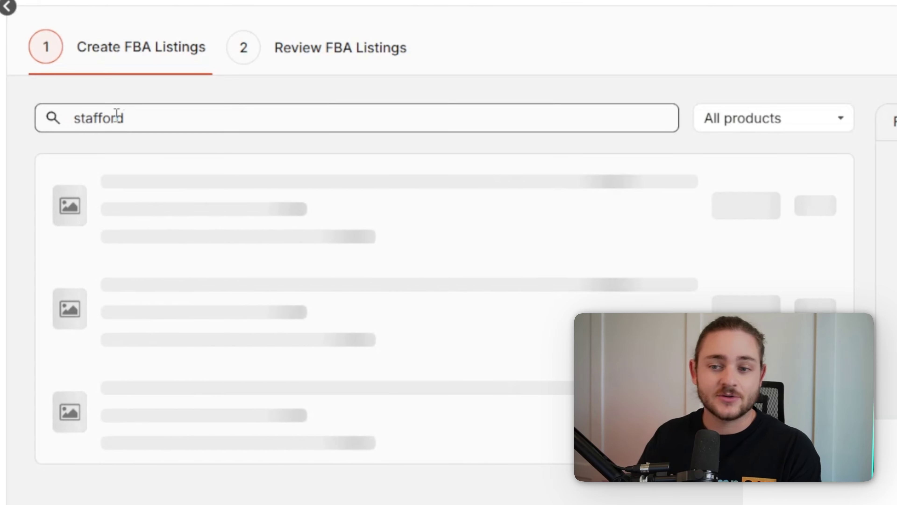
{"action": "left_click", "coordinate": [766, 279]}
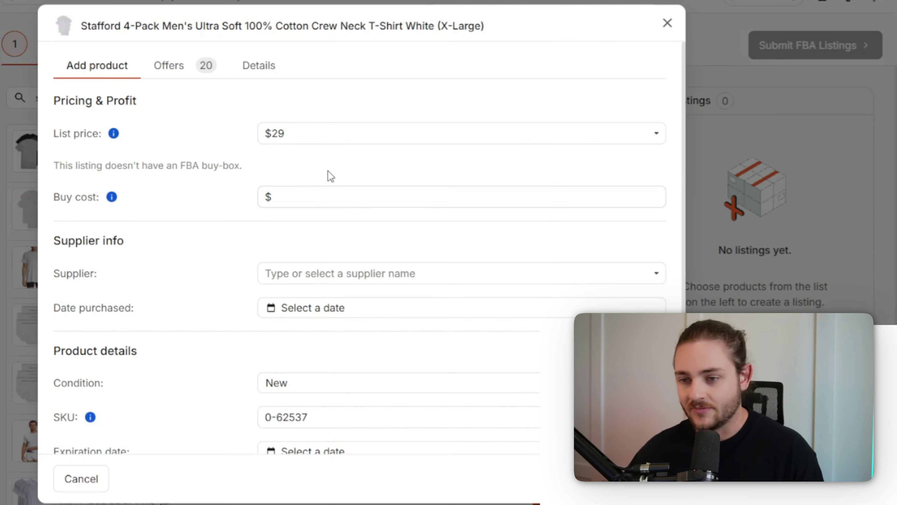
{"action": "left_click", "coordinate": [330, 195]}
{"action": "type", "text": "15"}
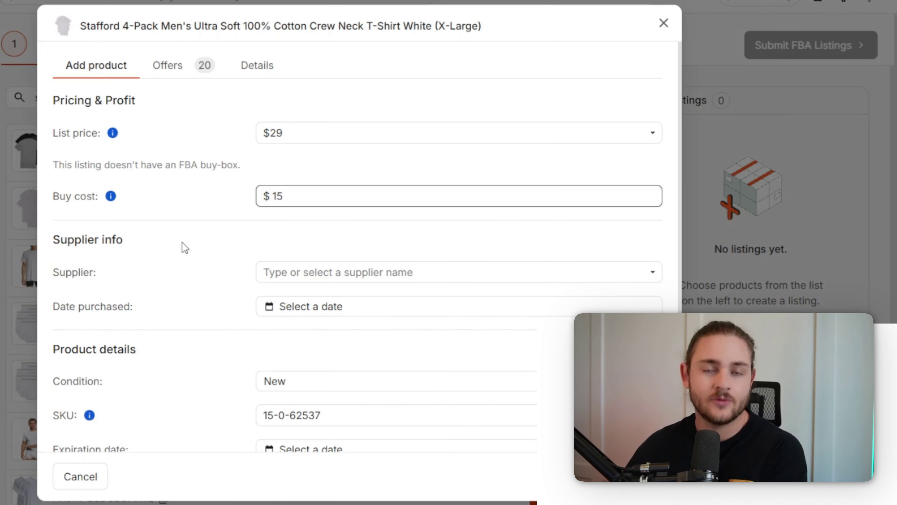
- Set the supplier to Testing, add the T-shirt listing and submit the FBA listings
{"action": "scroll", "coordinate": [293, 230], "scroll_direction": "down", "scroll_amount": 1}
{"action": "left_click", "coordinate": [303, 241]}
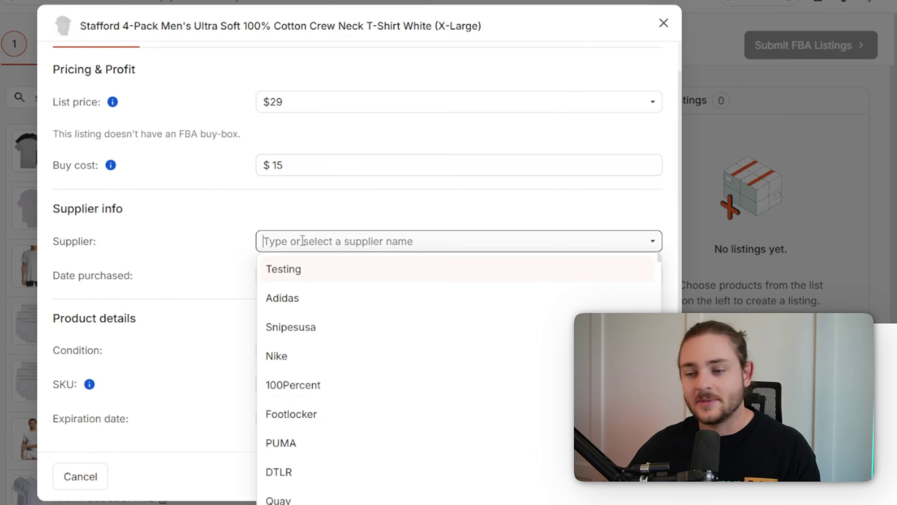
{"action": "left_click", "coordinate": [305, 279]}
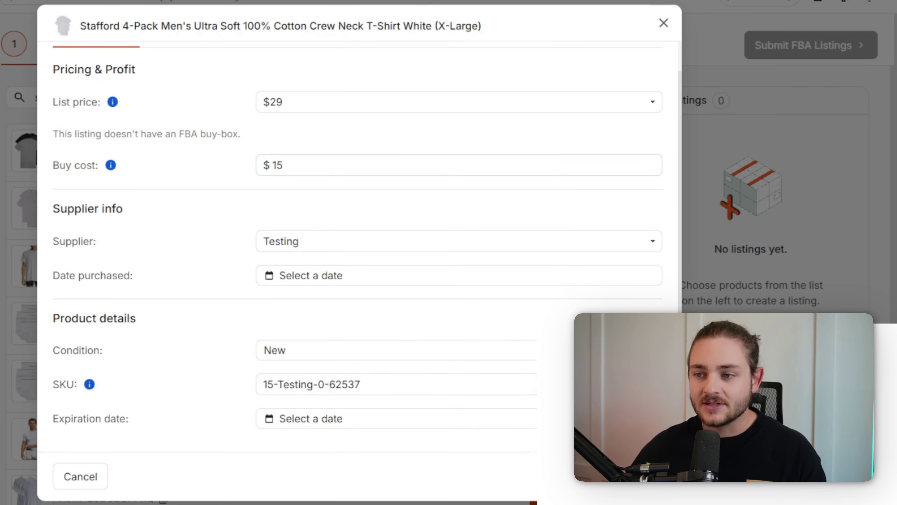
{"action": "left_click", "coordinate": [631, 476]}
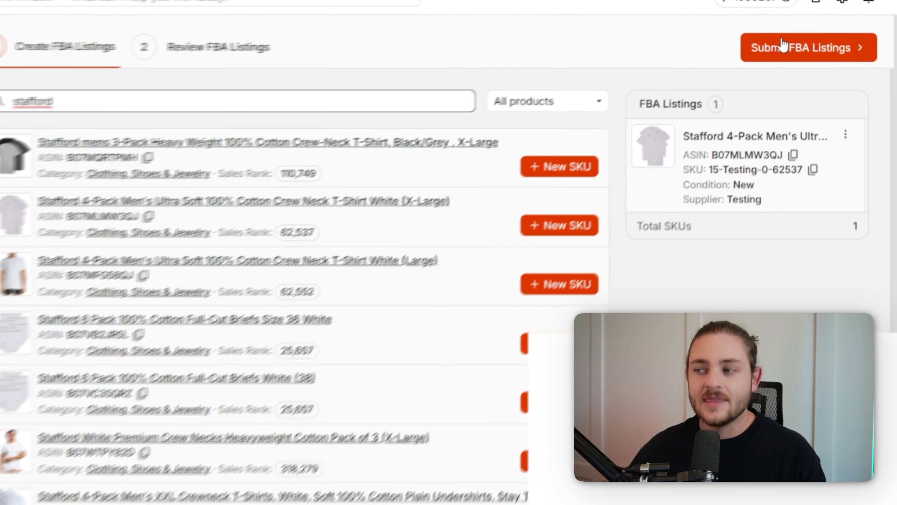
{"action": "left_click", "coordinate": [773, 44]}
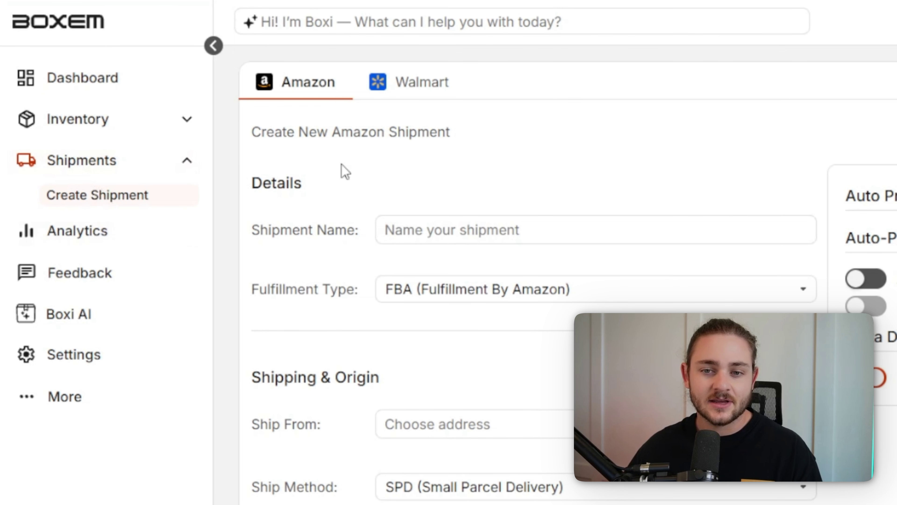
- Name the new Amazon shipment Testing, ship from the Try Boxem For Free address and use SPD (Small Parcel Delivery)
{"action": "left_click", "coordinate": [428, 223]}
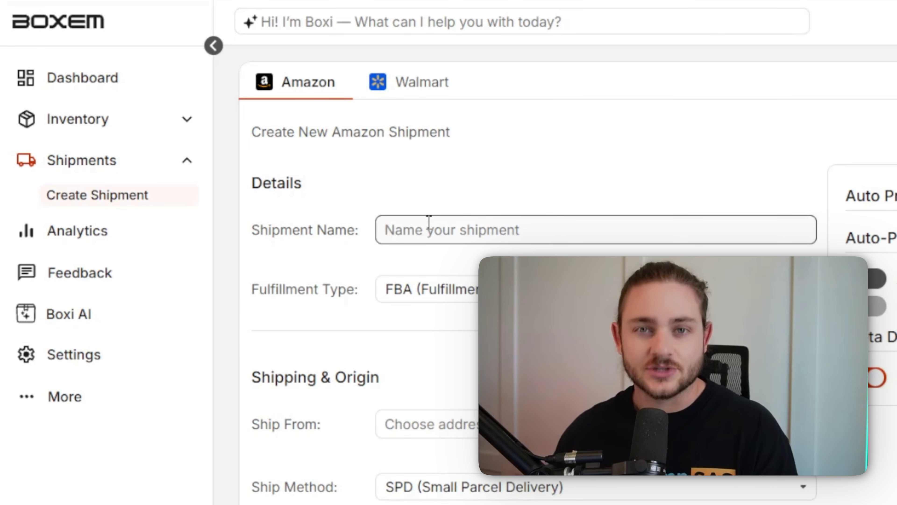
{"action": "type", "text": "Testing"}
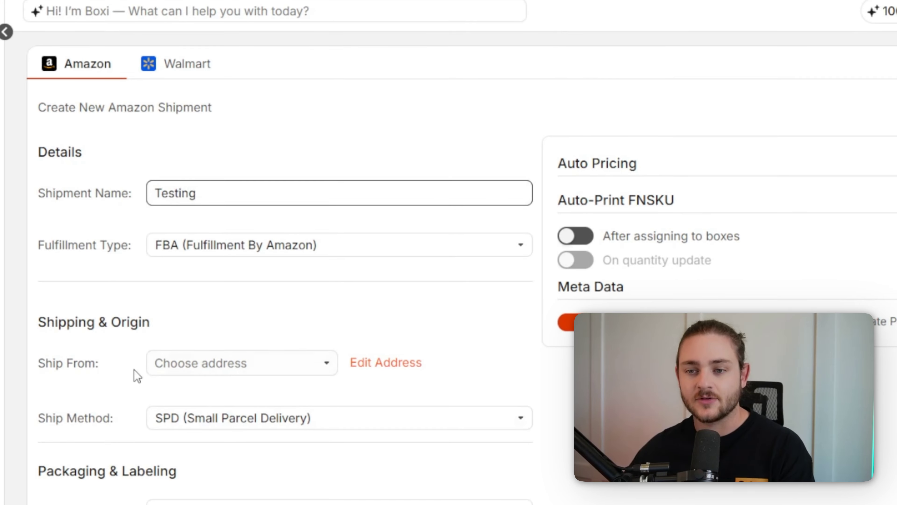
{"action": "left_click", "coordinate": [170, 363]}
{"action": "left_click", "coordinate": [175, 305]}
{"action": "left_click", "coordinate": [219, 434]}
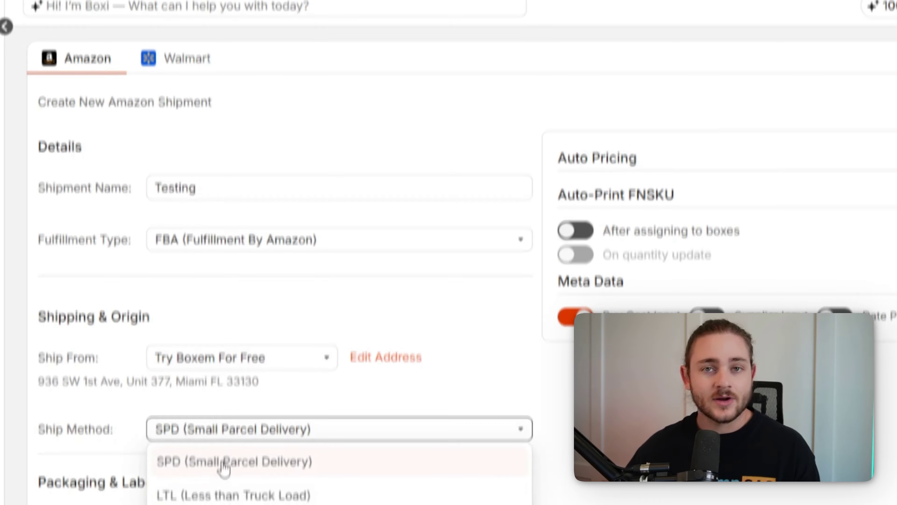
{"action": "left_click", "coordinate": [461, 361]}
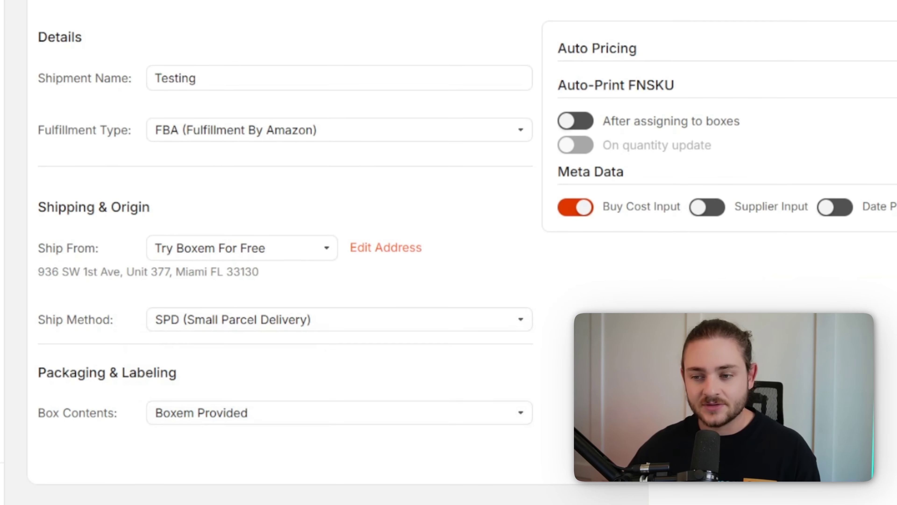
- Check the box contents options, and enable auto-fill list price plus the supplier and date purchased inputs for the shipment
{"action": "left_click_drag", "start_coordinate": [39, 411], "coordinate": [127, 417]}
{"action": "left_click", "coordinate": [130, 417]}
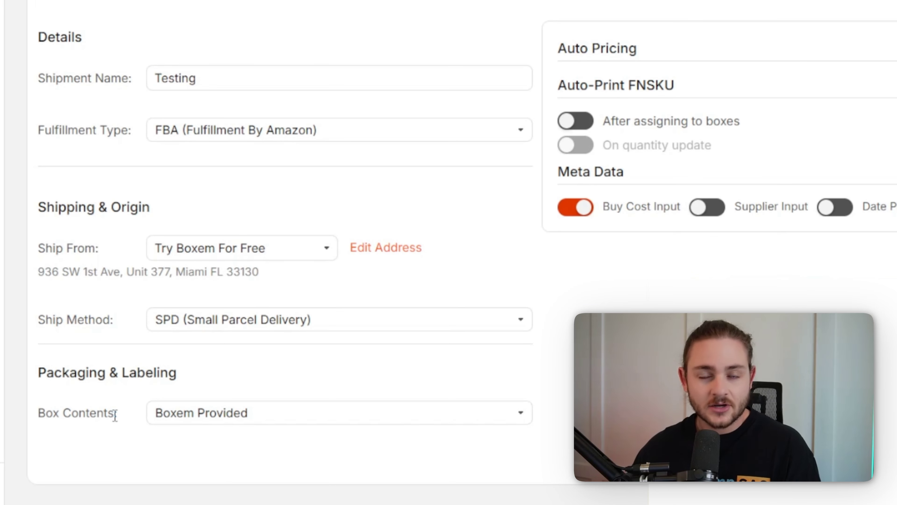
{"action": "left_click", "coordinate": [198, 419]}
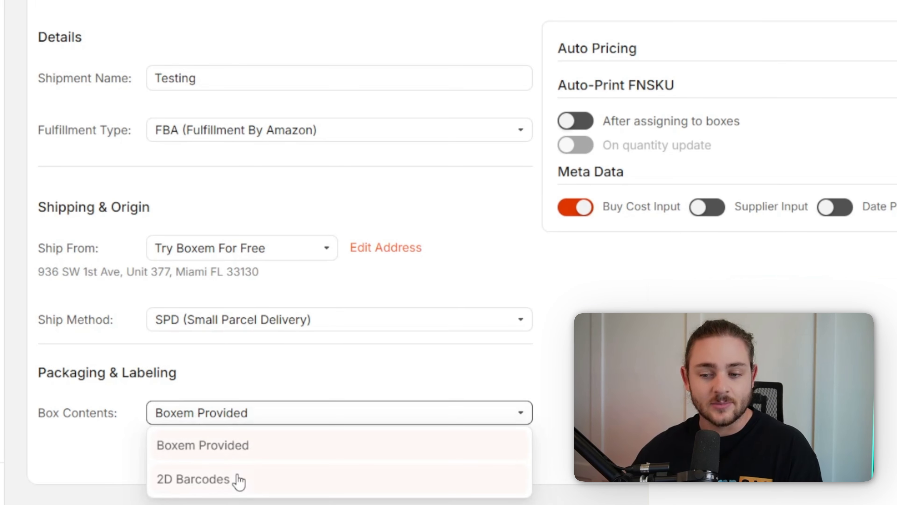
{"action": "key", "text": "Escape"}
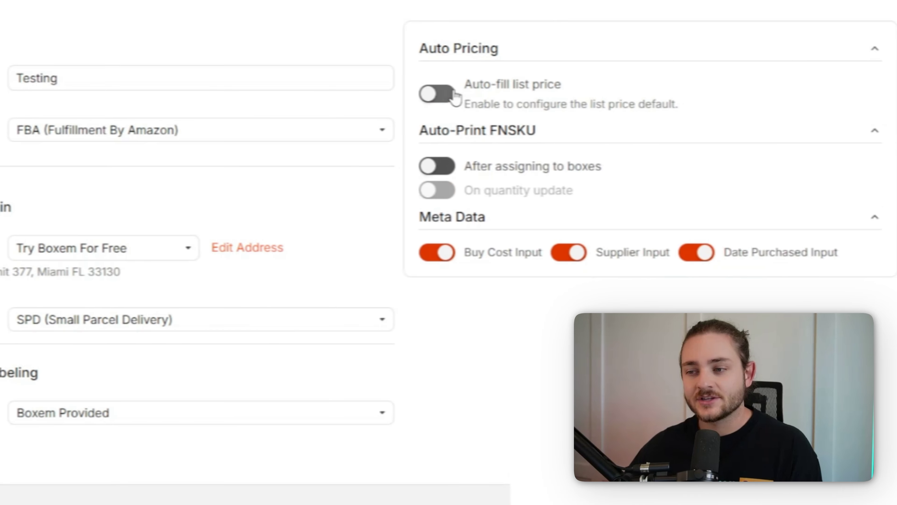
{"action": "left_click", "coordinate": [435, 92]}
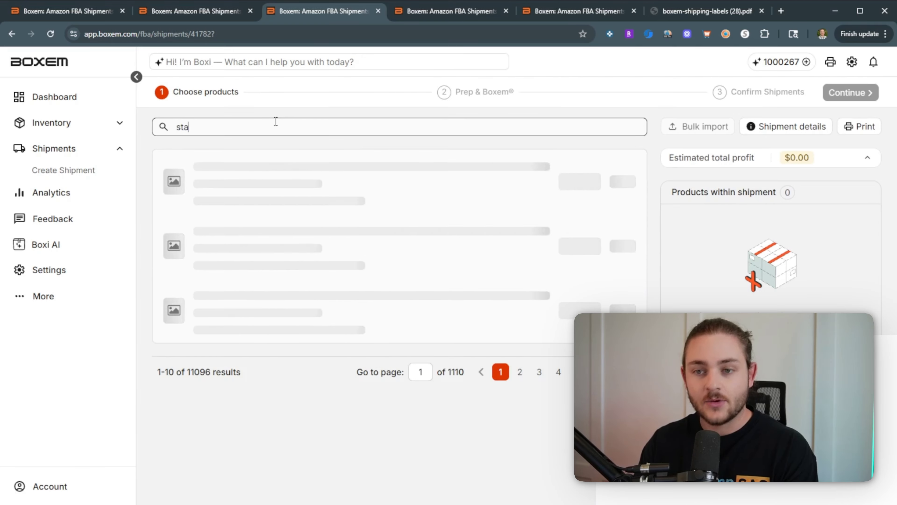
- Find the Stafford 4-Pack white X-Large T-shirt and add it to the shipment with a quantity of 100
{"action": "type", "text": "ford"}
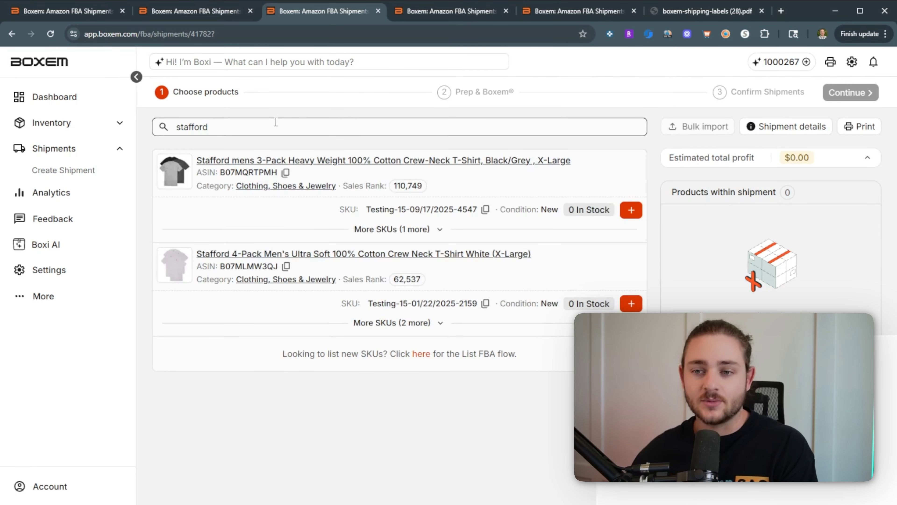
{"action": "left_click", "coordinate": [631, 308]}
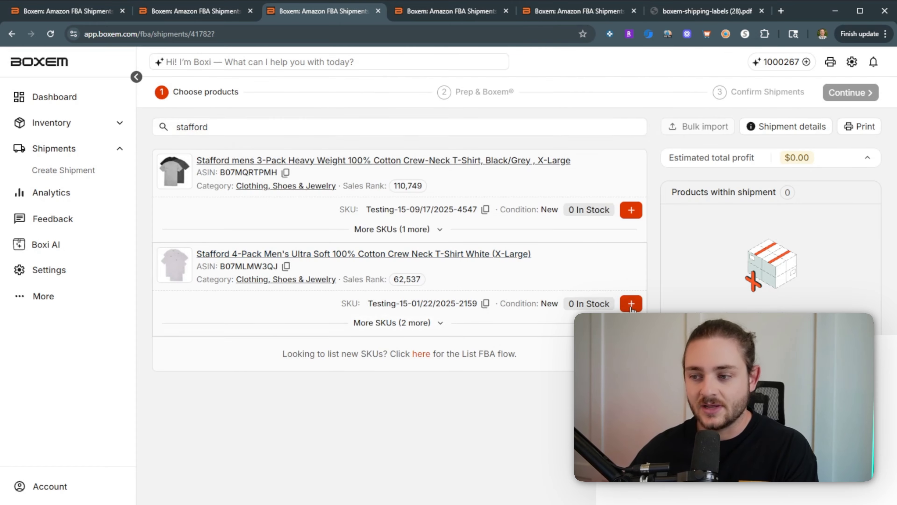
{"action": "left_click", "coordinate": [550, 285]}
{"action": "type", "text": "00"}
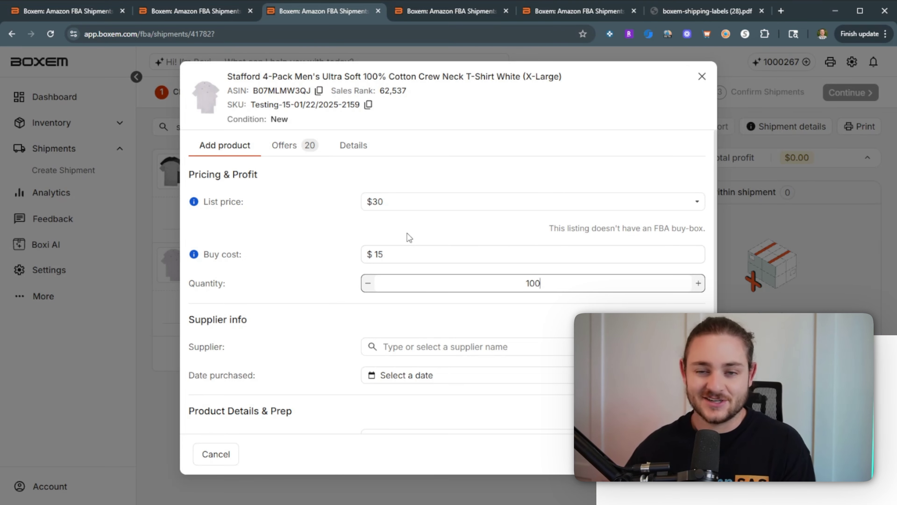
{"action": "key", "text": "Return"}
- Search for gyarados and add the MEGA Pokémon Motion Gyarados set to the shipment with a quantity of 50
{"action": "double_click", "coordinate": [210, 126]}
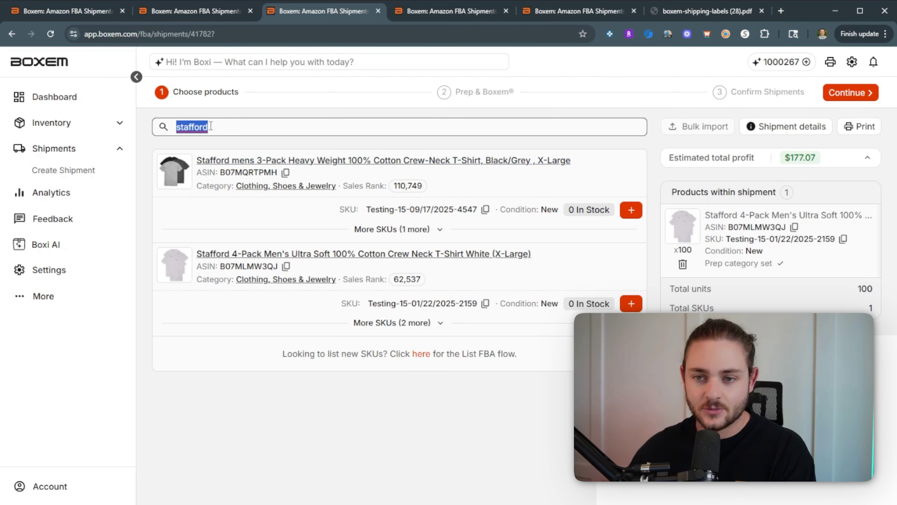
{"action": "type", "text": "gyarados"}
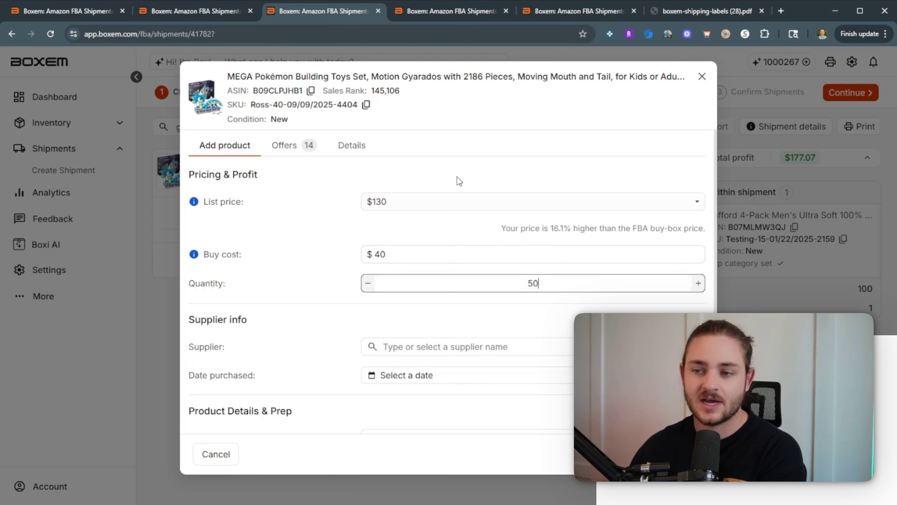
{"action": "left_click", "coordinate": [459, 181]}
{"action": "left_click", "coordinate": [677, 455]}
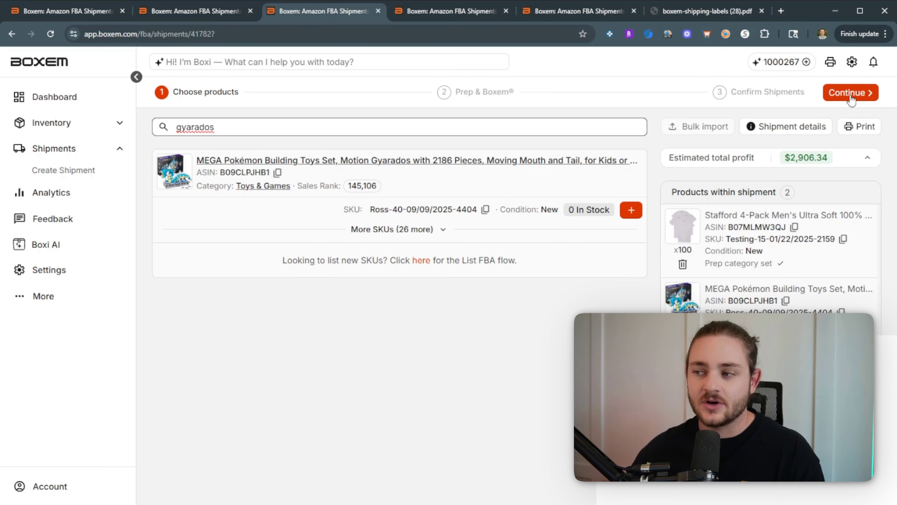
- Finish choosing products and send the shipment request to Amazon for approval
{"action": "left_click", "coordinate": [850, 93]}
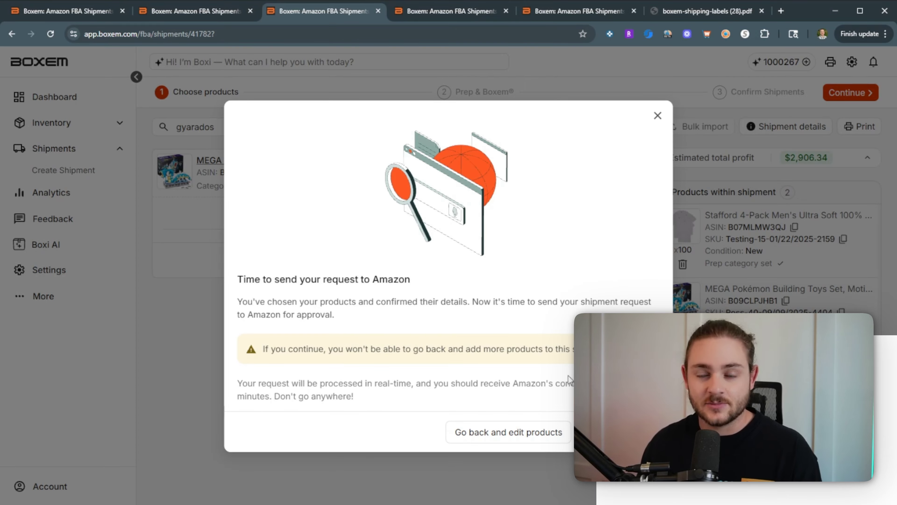
{"action": "left_click", "coordinate": [658, 115]}
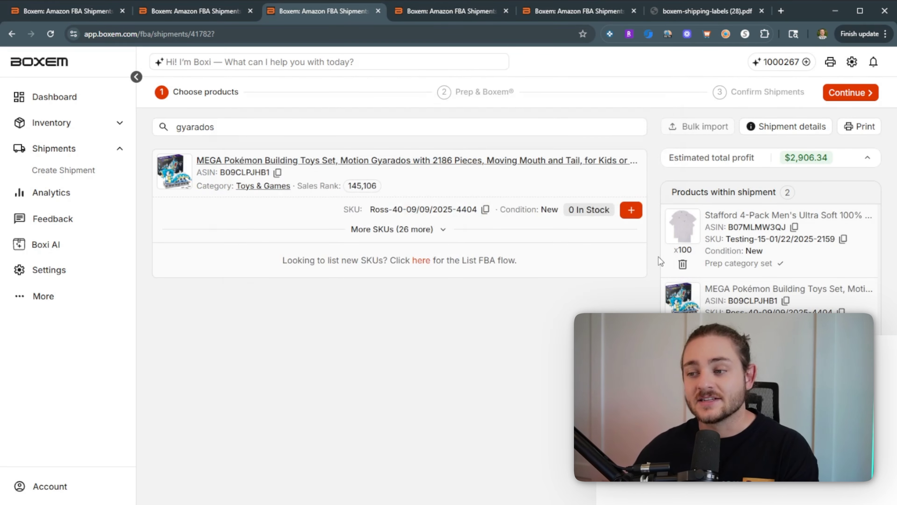
{"action": "left_click", "coordinate": [845, 92]}
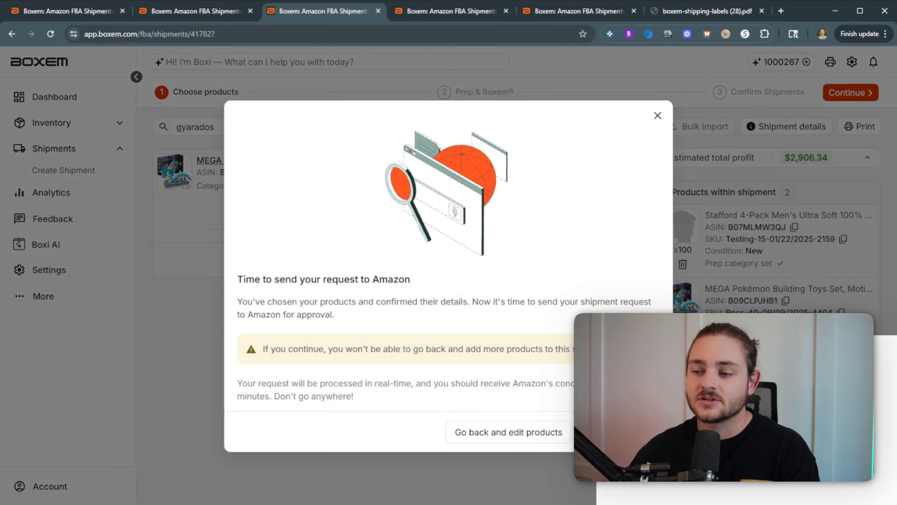
{"action": "left_click", "coordinate": [619, 432]}
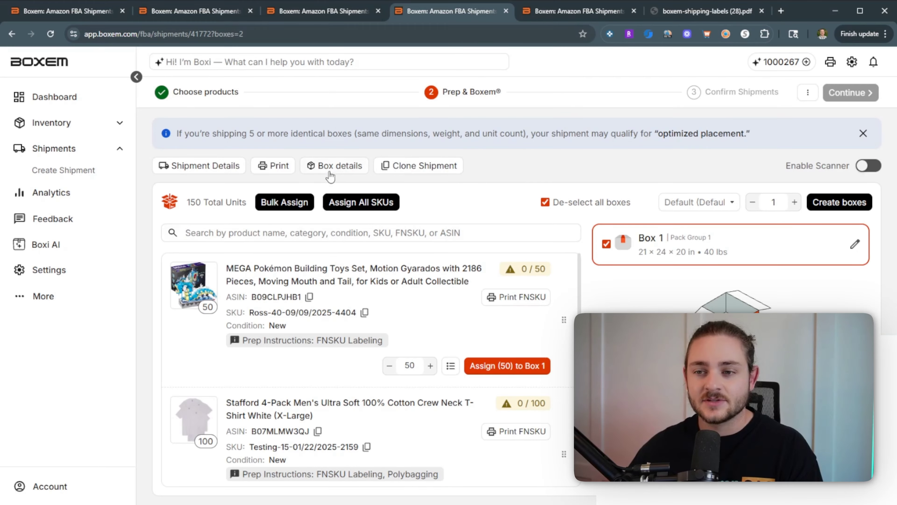
- Read the notice about the identical-box requirements for optimized placement
{"action": "left_click_drag", "start_coordinate": [174, 134], "coordinate": [749, 133]}
{"action": "double_click", "coordinate": [744, 131]}
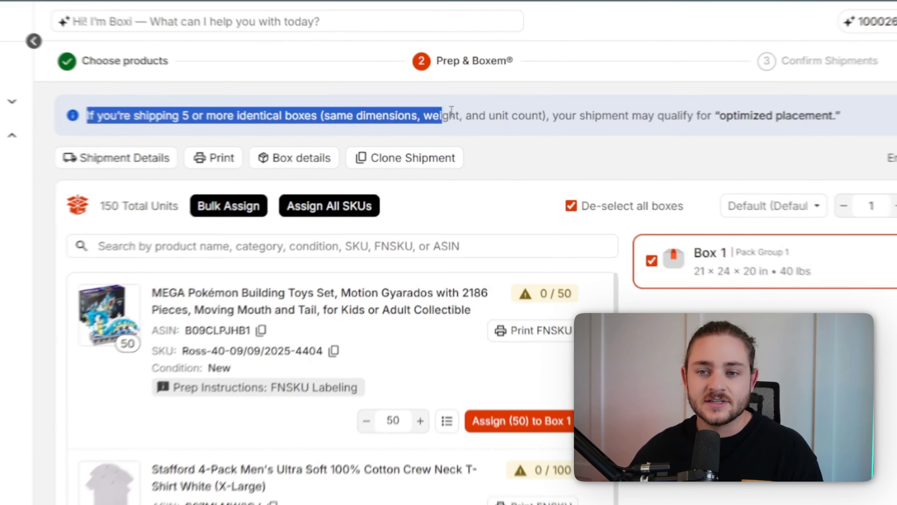
{"action": "left_click", "coordinate": [852, 113]}
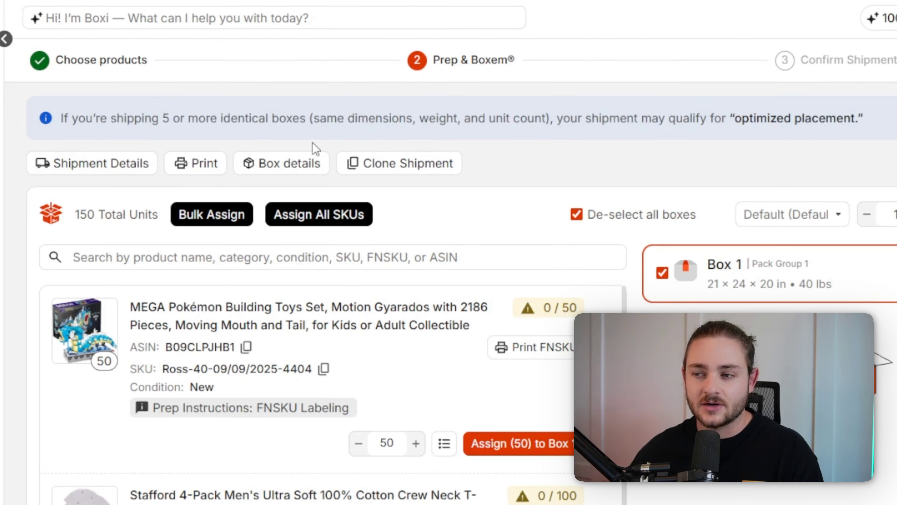
{"action": "left_click_drag", "start_coordinate": [114, 114], "coordinate": [847, 114]}
{"action": "left_click", "coordinate": [812, 112]}
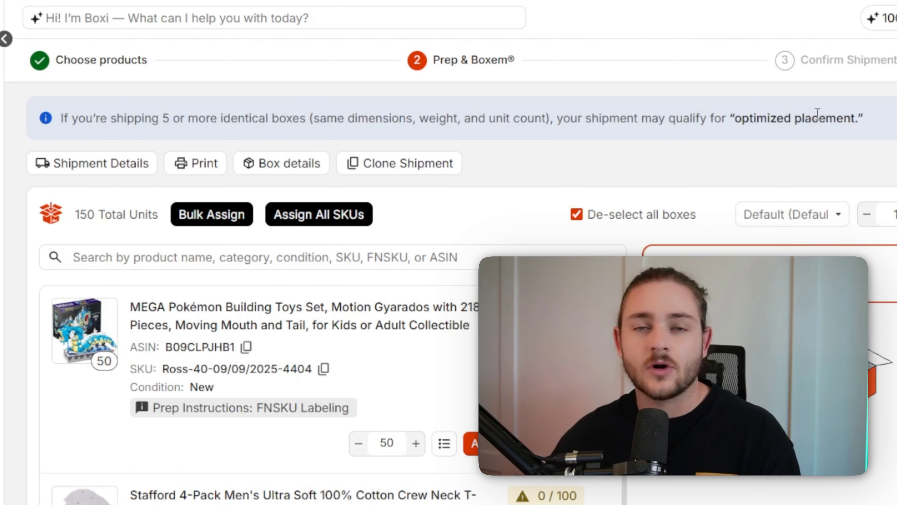
{"action": "left_click_drag", "start_coordinate": [875, 122], "coordinate": [339, 122]}
{"action": "left_click_drag", "start_coordinate": [78, 118], "coordinate": [270, 124]}
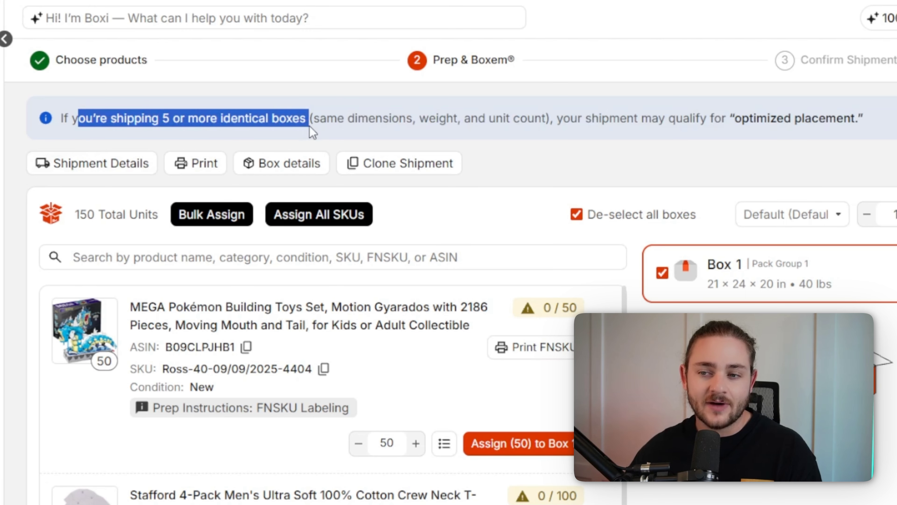
{"action": "left_click_drag", "start_coordinate": [319, 122], "coordinate": [459, 118]}
{"action": "left_click", "coordinate": [490, 117]}
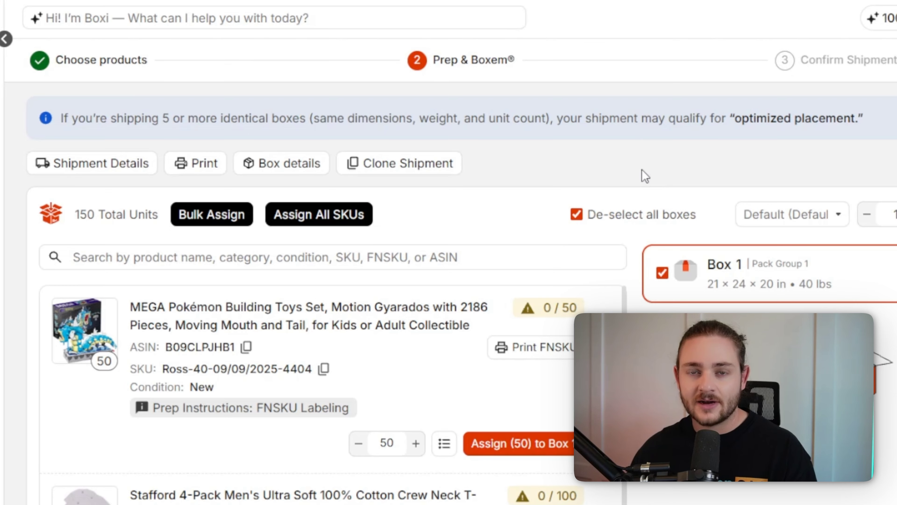
- Create 4 more boxes in the shipment using the default box preset
{"action": "double_click", "coordinate": [895, 214]}
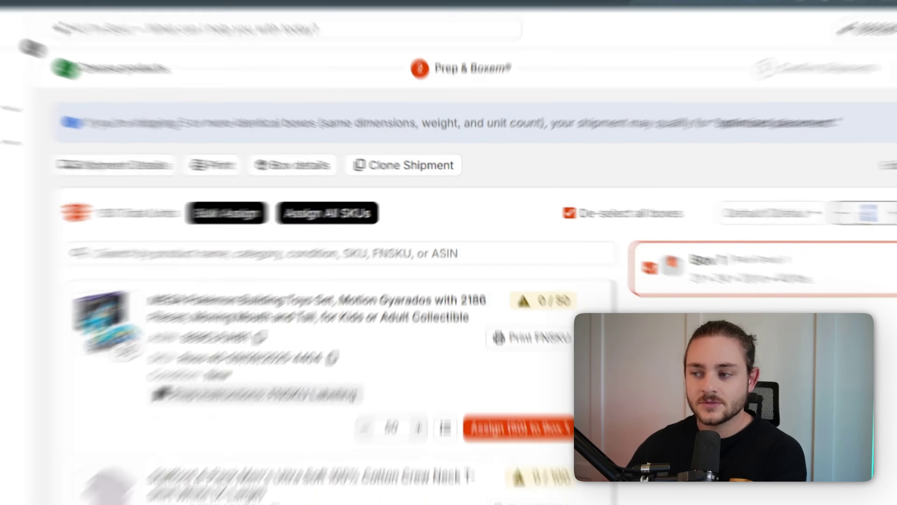
{"action": "type", "text": "4"}
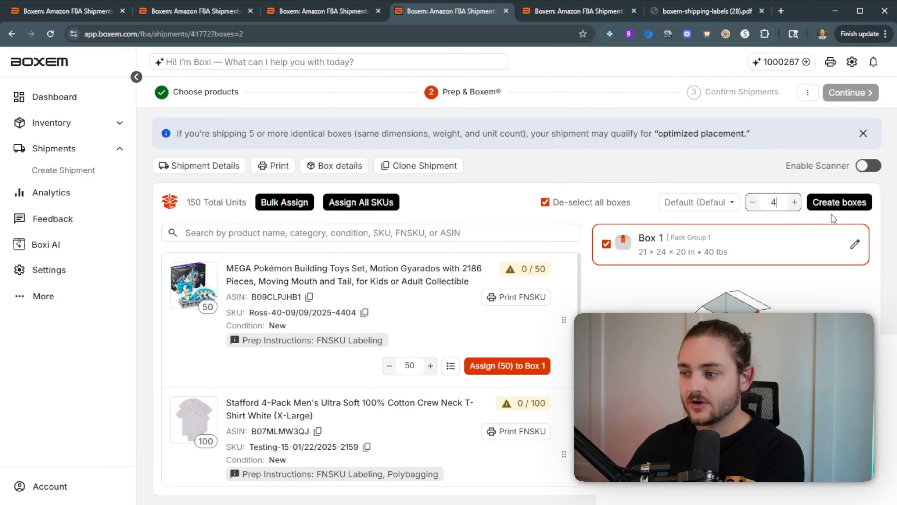
{"action": "left_click", "coordinate": [833, 205]}
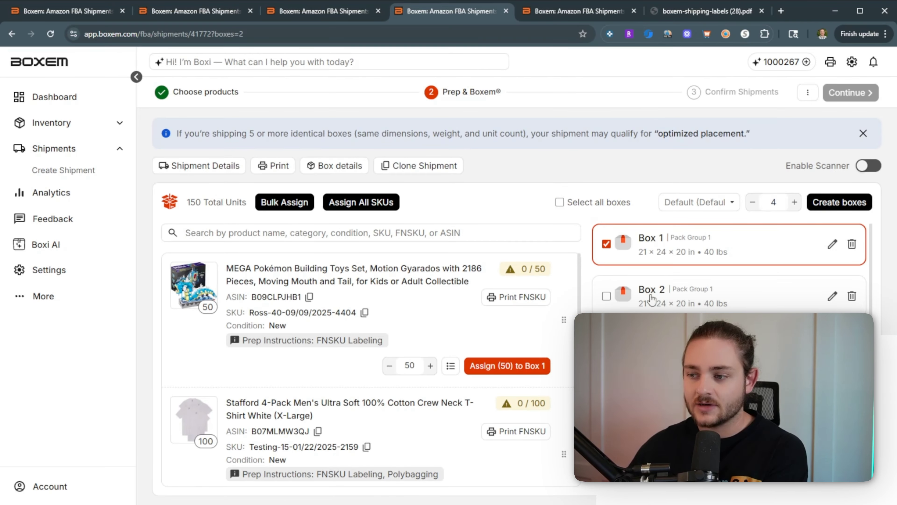
- Select all boxes and split the 50 MEGA Pokémon Gyarados units across the 5 boxes
{"action": "scroll", "coordinate": [615, 300], "scroll_direction": "down", "scroll_amount": 3}
{"action": "left_click_drag", "start_coordinate": [242, 134], "coordinate": [271, 137]}
{"action": "left_click", "coordinate": [560, 202]}
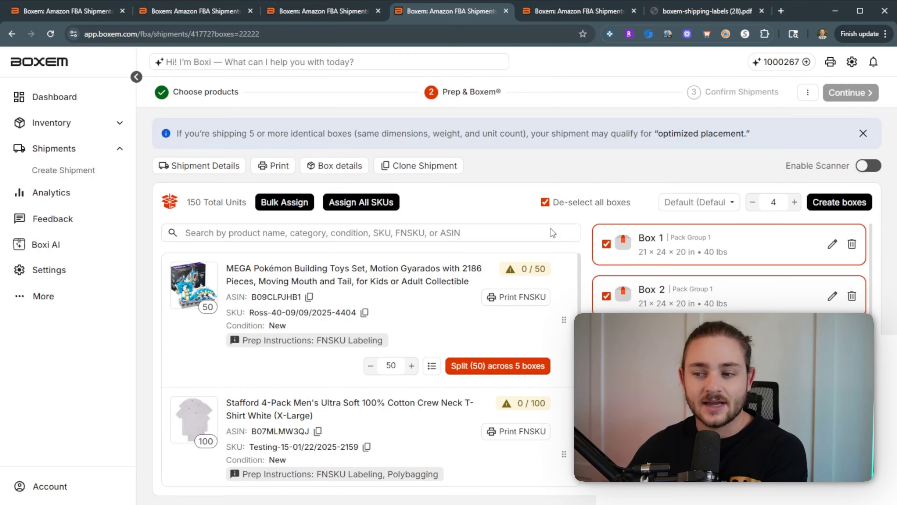
{"action": "scroll", "coordinate": [459, 318], "scroll_direction": "down", "scroll_amount": 2}
{"action": "left_click", "coordinate": [488, 336]}
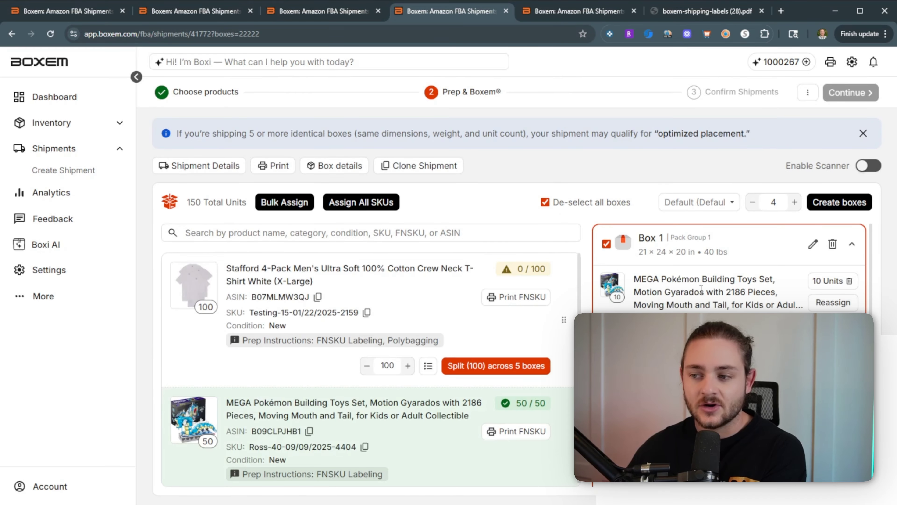
- Split the 100 Stafford 4-Pack T-shirt units across the 5 boxes and reread the optimized placement notice
{"action": "left_click", "coordinate": [485, 367]}
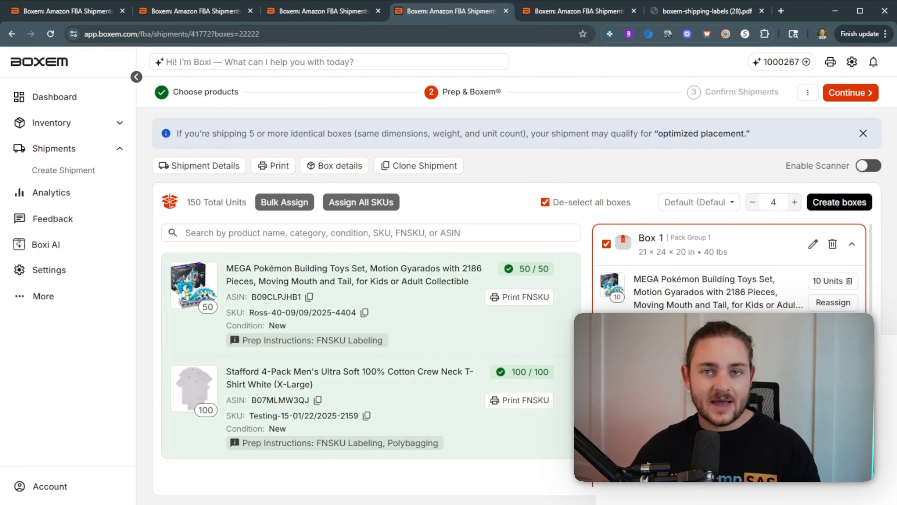
{"action": "left_click_drag", "start_coordinate": [250, 136], "coordinate": [357, 136]}
{"action": "left_click", "coordinate": [356, 136]}
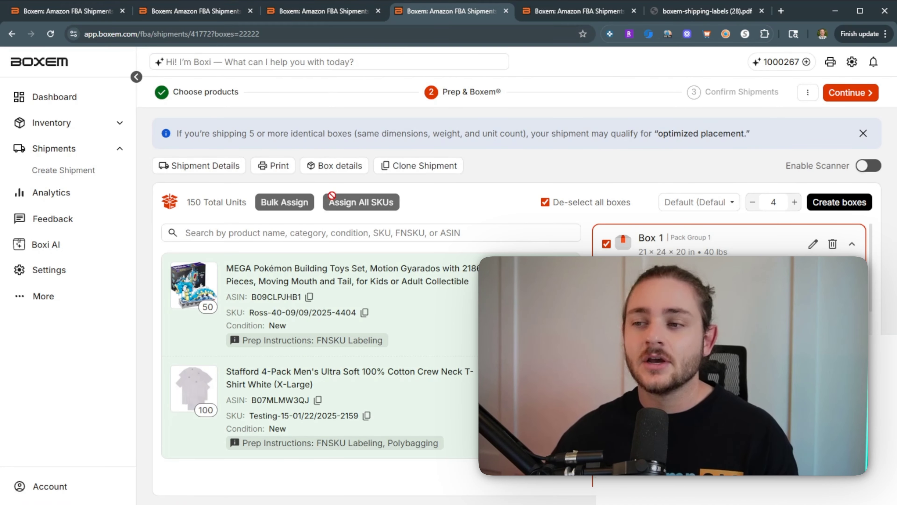
{"action": "left_click_drag", "start_coordinate": [663, 133], "coordinate": [739, 130]}
{"action": "left_click", "coordinate": [739, 130]}
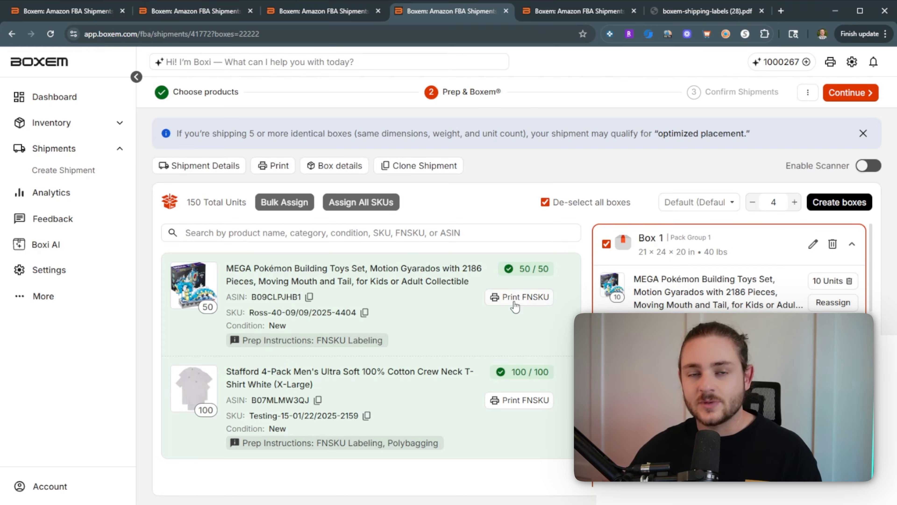
- Preview the FNSKU label for the MEGA Pokémon Gyarados set without printing, and check the units packed in each box
{"action": "left_click", "coordinate": [515, 298]}
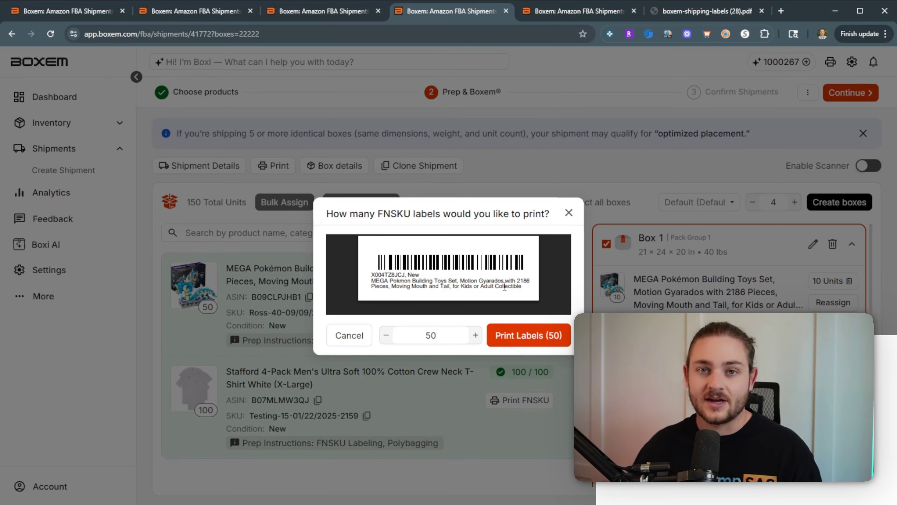
{"action": "key", "text": "Escape"}
{"action": "scroll", "coordinate": [730, 269], "scroll_direction": "down", "scroll_amount": 5}
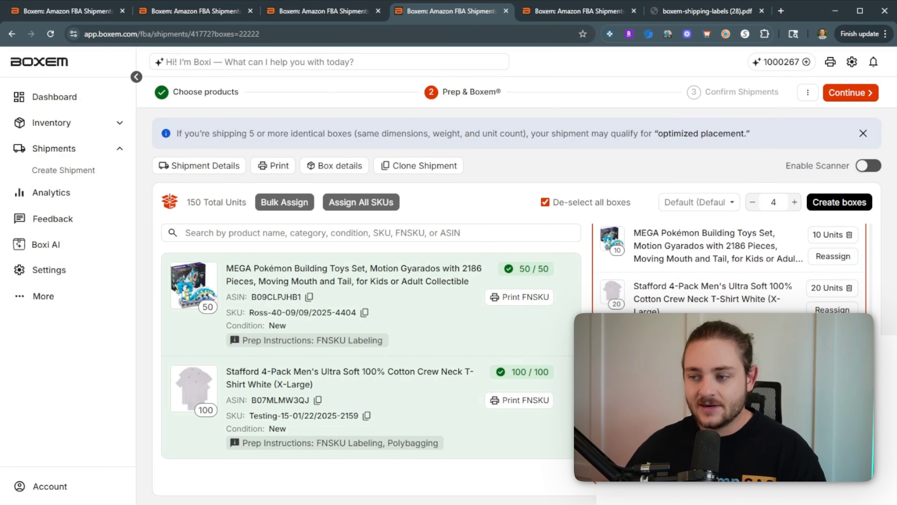
{"action": "scroll", "coordinate": [730, 269], "scroll_direction": "down", "scroll_amount": 3}
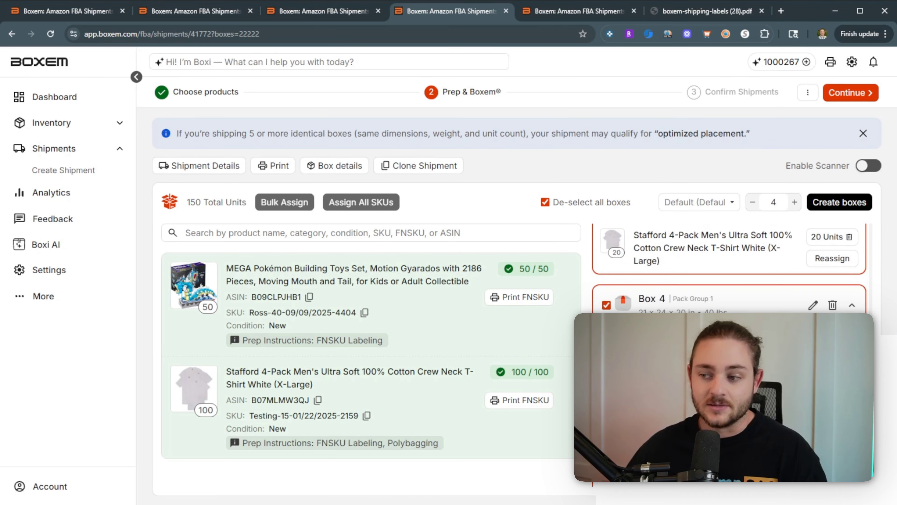
{"action": "scroll", "coordinate": [729, 269], "scroll_direction": "up", "scroll_amount": 8}
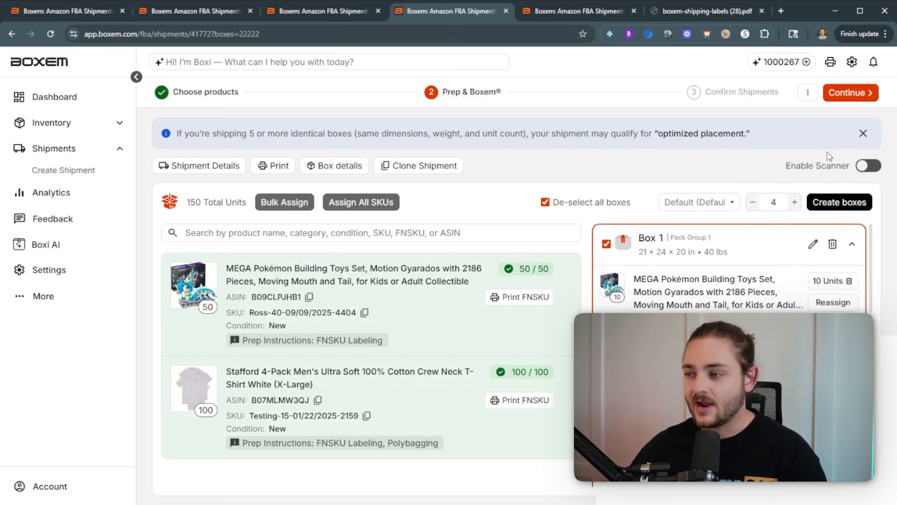
- Confirm the packing groups and switch to the other open shipment that is at the Confirm Shipments stage
{"action": "left_click", "coordinate": [848, 93]}
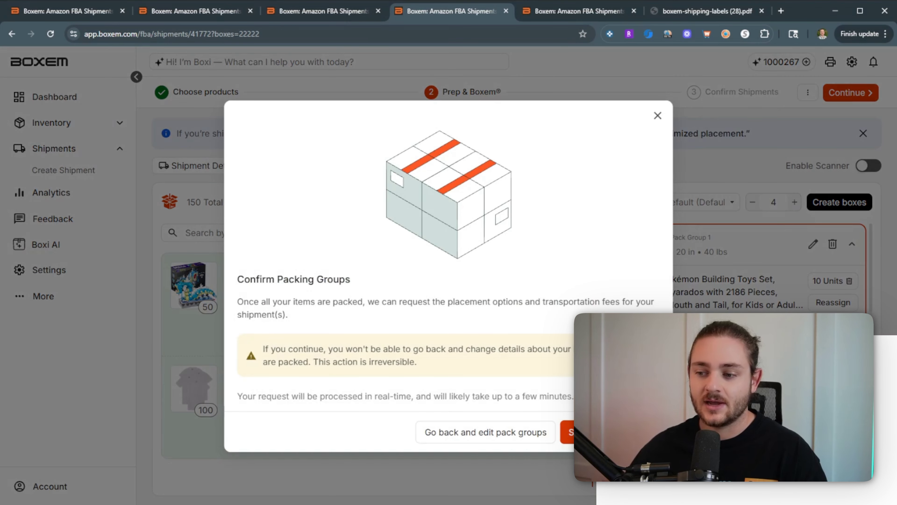
{"action": "left_click", "coordinate": [610, 432]}
{"action": "left_click", "coordinate": [572, 12]}
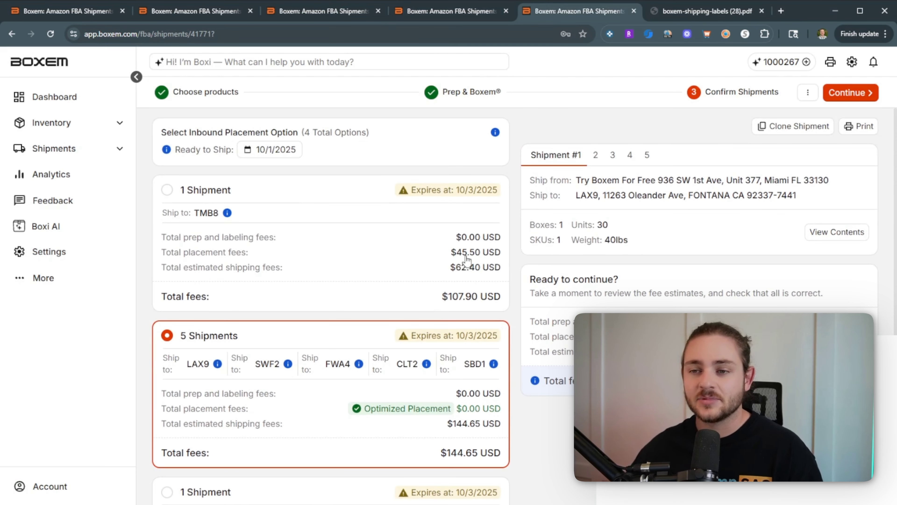
- Look through the available inbound placement options and their fees
{"action": "scroll", "coordinate": [325, 227], "scroll_direction": "down", "scroll_amount": 6}
{"action": "scroll", "coordinate": [315, 351], "scroll_direction": "up", "scroll_amount": 7}
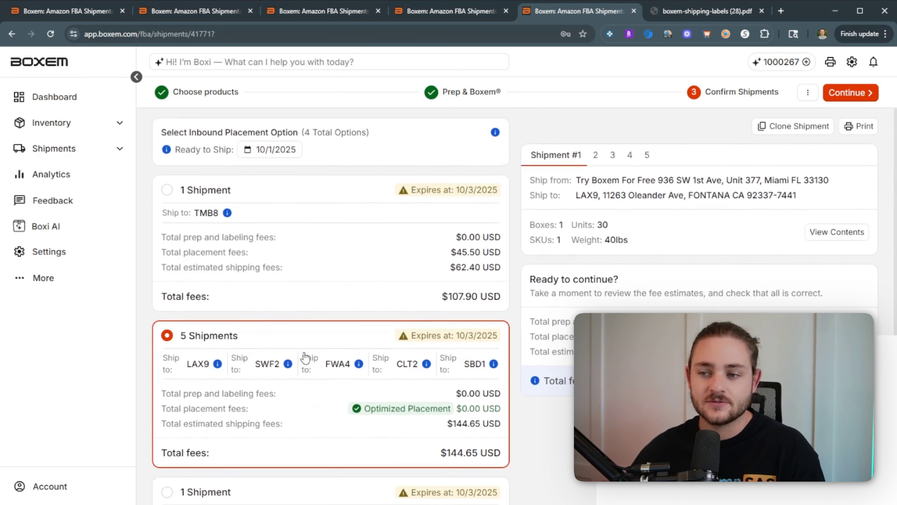
{"action": "scroll", "coordinate": [211, 400], "scroll_direction": "down", "scroll_amount": 7}
{"action": "scroll", "coordinate": [233, 371], "scroll_direction": "up", "scroll_amount": 6}
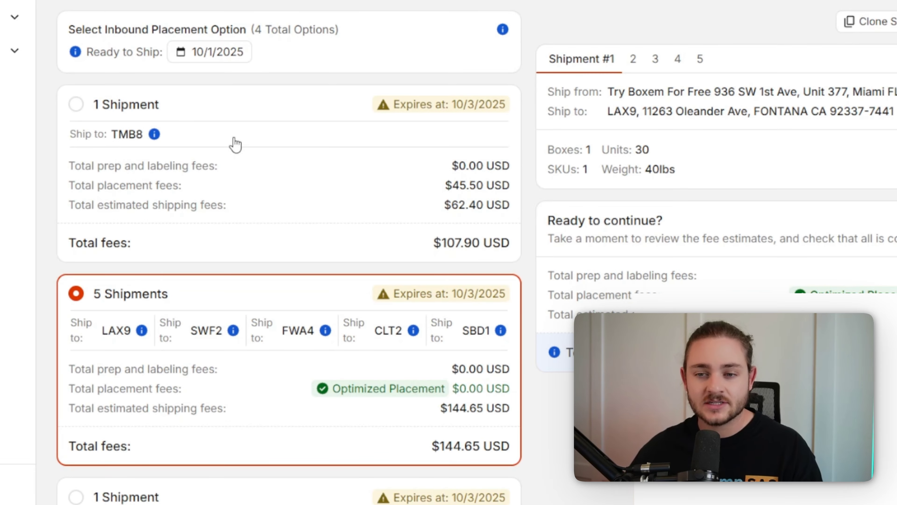
- Compare the placement fees of the 5-shipment Optimized Placement option with those of the single shipment to TMB8
{"action": "scroll", "coordinate": [235, 144], "scroll_direction": "down", "scroll_amount": 2}
{"action": "left_click_drag", "start_coordinate": [327, 320], "coordinate": [513, 328]}
{"action": "left_click", "coordinate": [512, 328]}
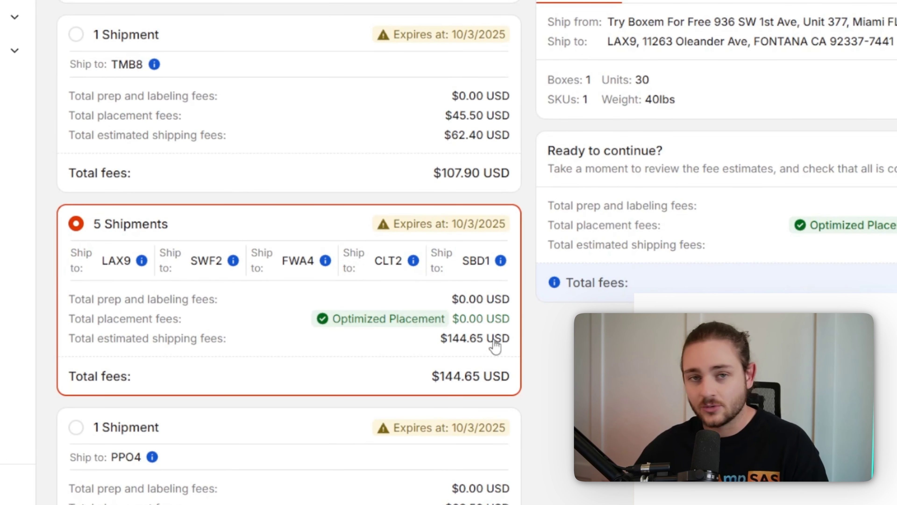
{"action": "scroll", "coordinate": [385, 380], "scroll_direction": "up", "scroll_amount": 1}
{"action": "scroll", "coordinate": [265, 287], "scroll_direction": "down", "scroll_amount": 1}
{"action": "left_click_drag", "start_coordinate": [335, 327], "coordinate": [505, 320]}
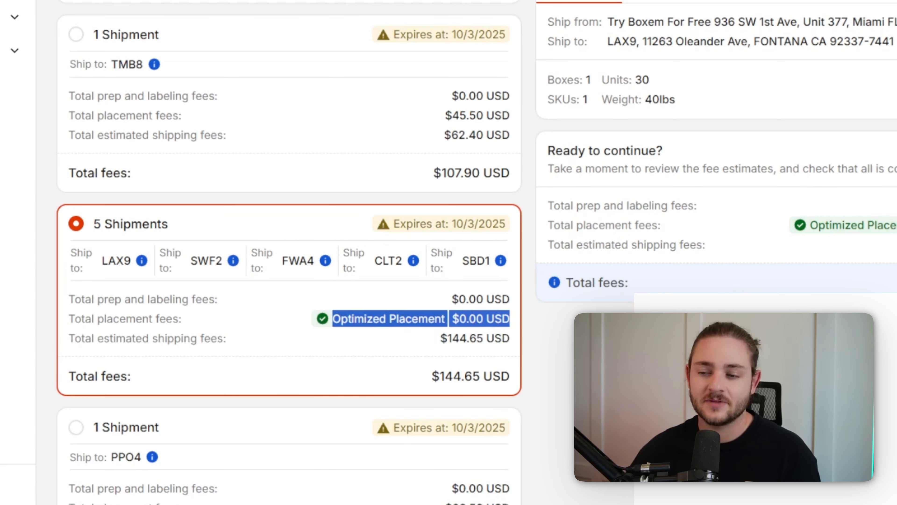
{"action": "scroll", "coordinate": [378, 380], "scroll_direction": "up", "scroll_amount": 1}
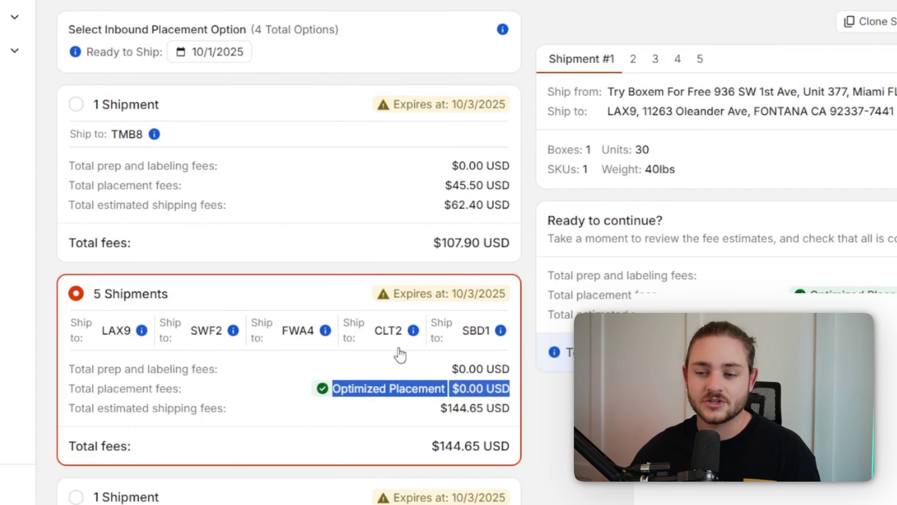
- Choose the 5-shipment Optimized Placement option and proceed to the confirmation of placement and shipping charges
{"action": "left_click", "coordinate": [469, 233]}
{"action": "left_click", "coordinate": [477, 342]}
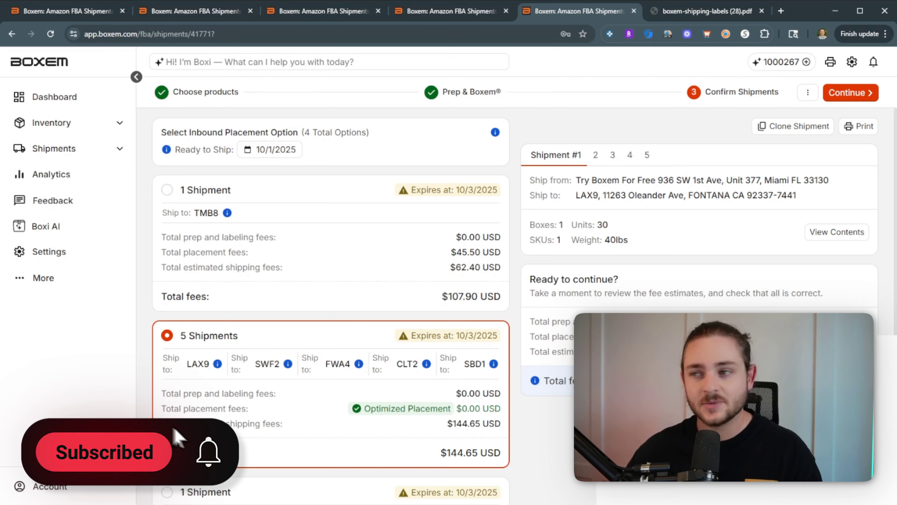
{"action": "left_click", "coordinate": [847, 93]}
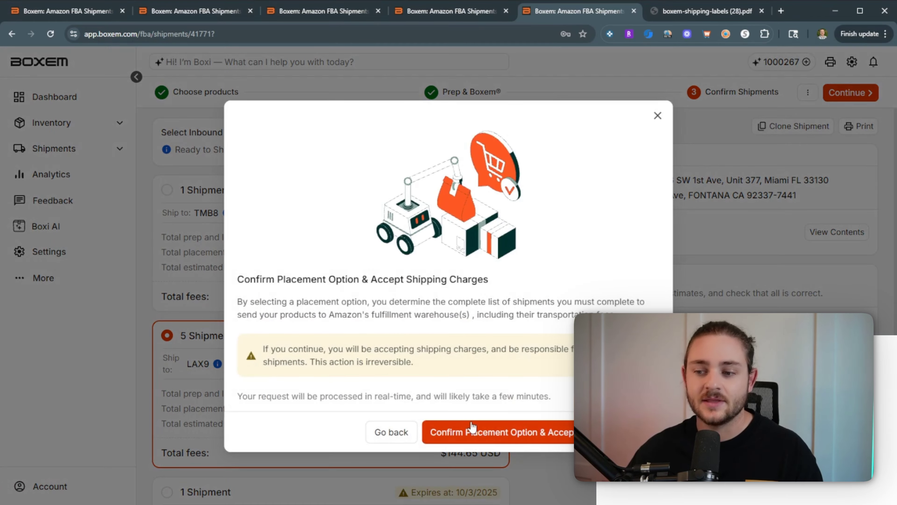